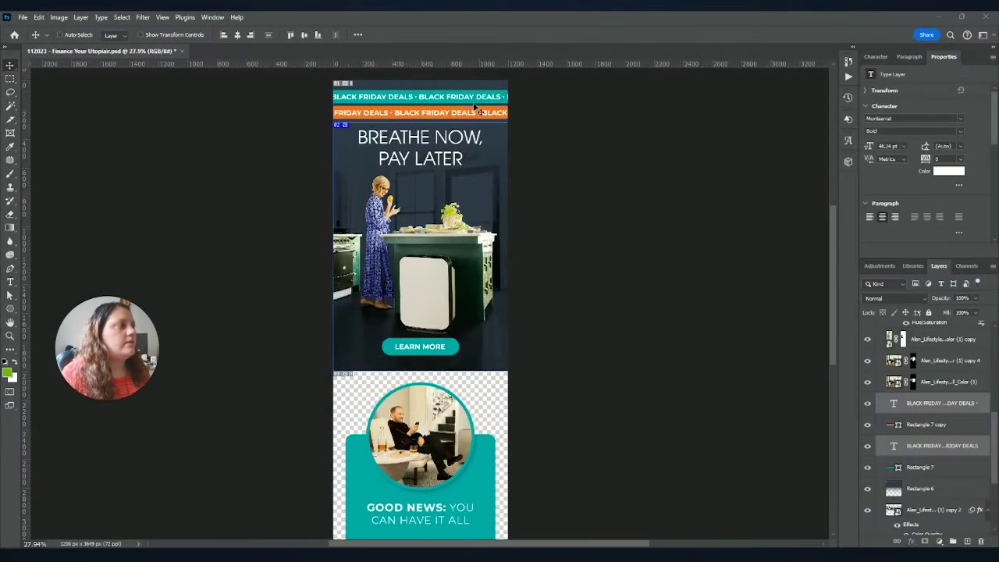
Step: Open the Window menu to see which panels can be shown next to the banner
left_click(218, 18)
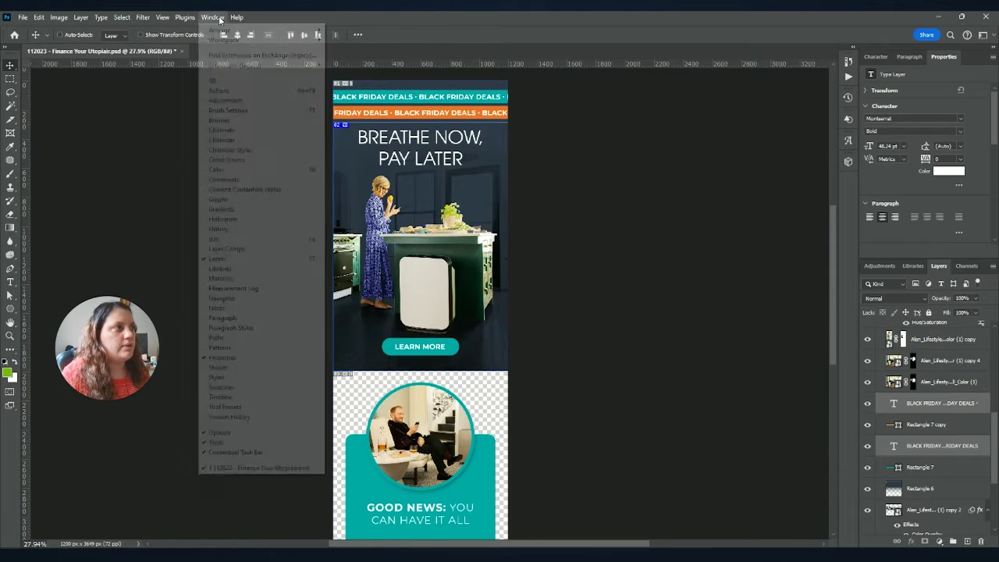
Step: Create a video timeline for the banner document, then collapse the HEADER group's tracks
left_click(223, 398)
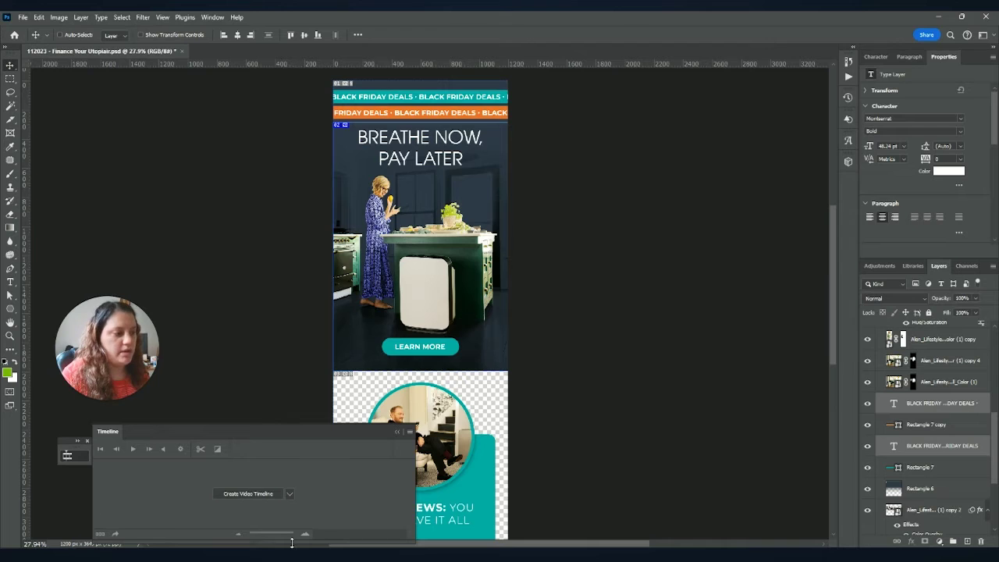
left_click(289, 493)
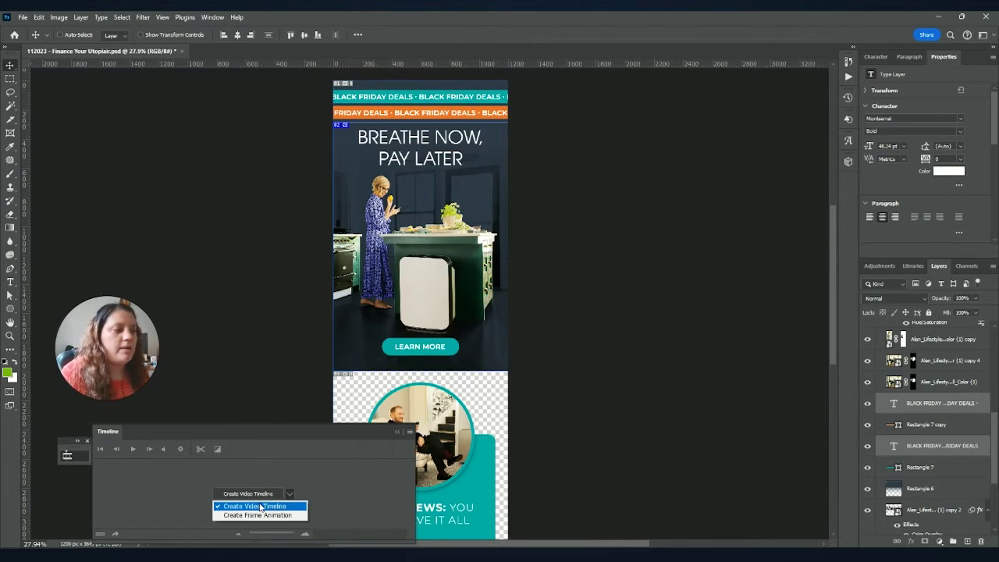
left_click(259, 506)
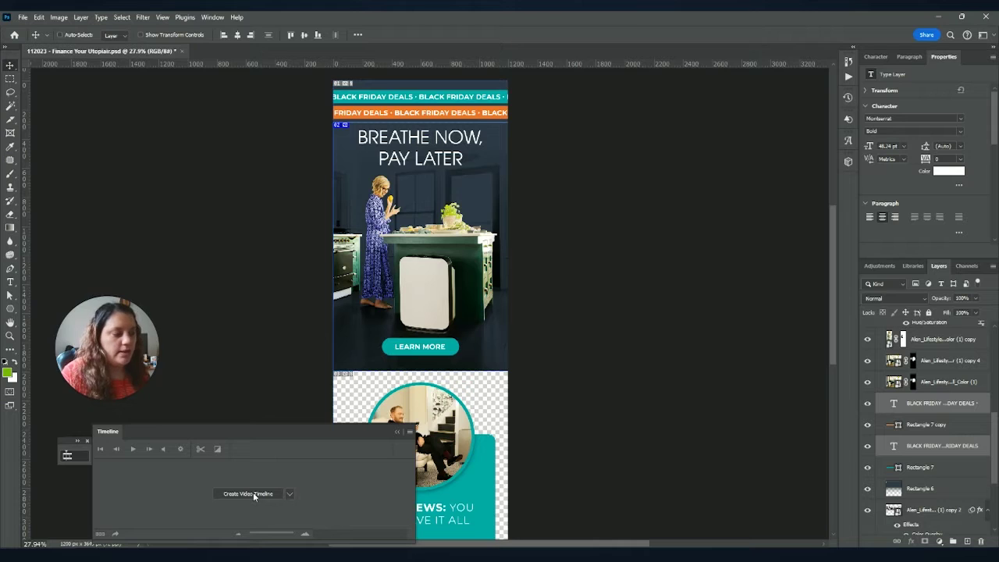
left_click(253, 494)
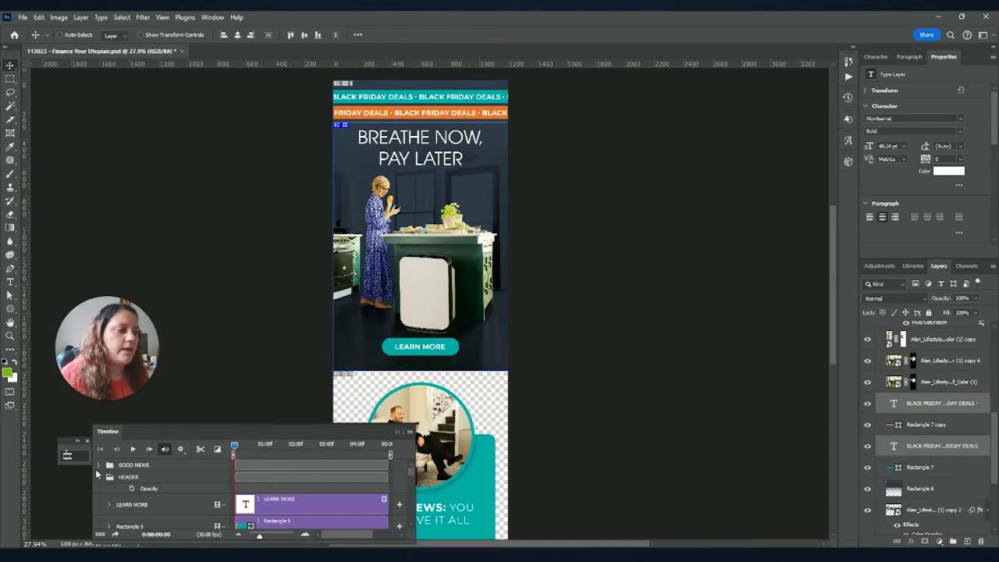
left_click(97, 477)
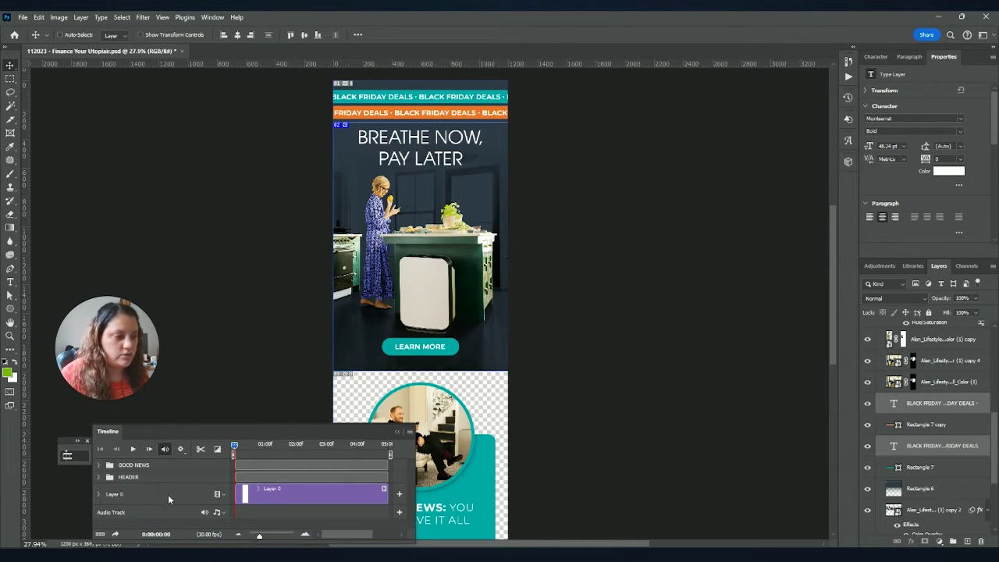
Step: Expand the HEADER group, select both BLACK FRIDAY text layers and expand their track properties
left_click(98, 477)
scroll(300, 492, "down", 5)
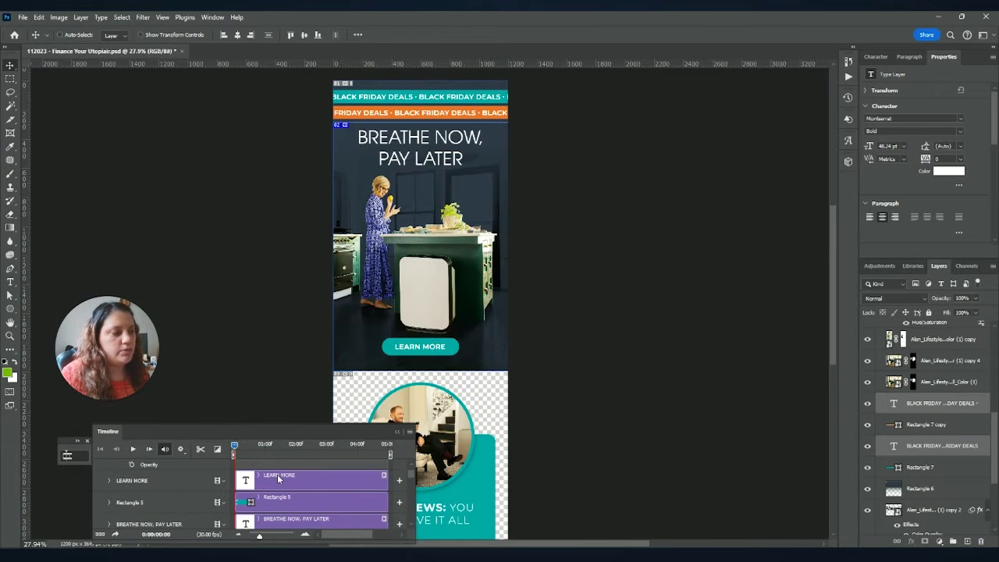
scroll(274, 473, "down", 5)
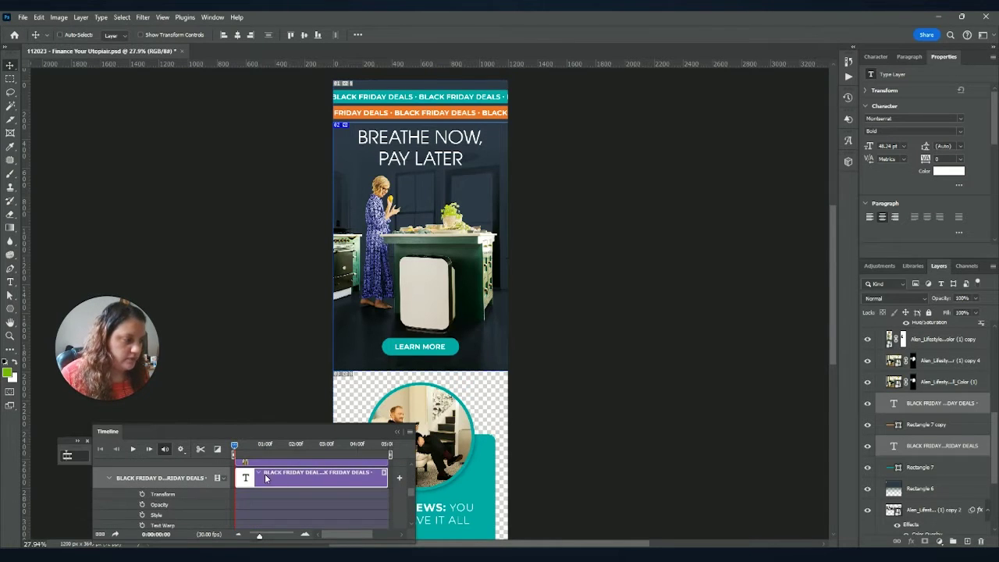
left_click(263, 515)
left_click(262, 512, "shift")
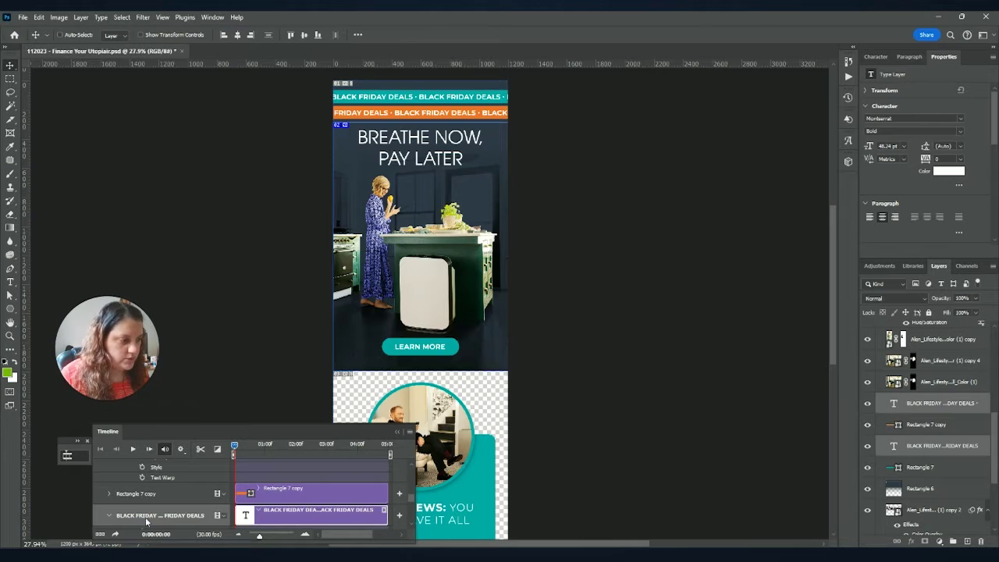
scroll(141, 506, "down", 1)
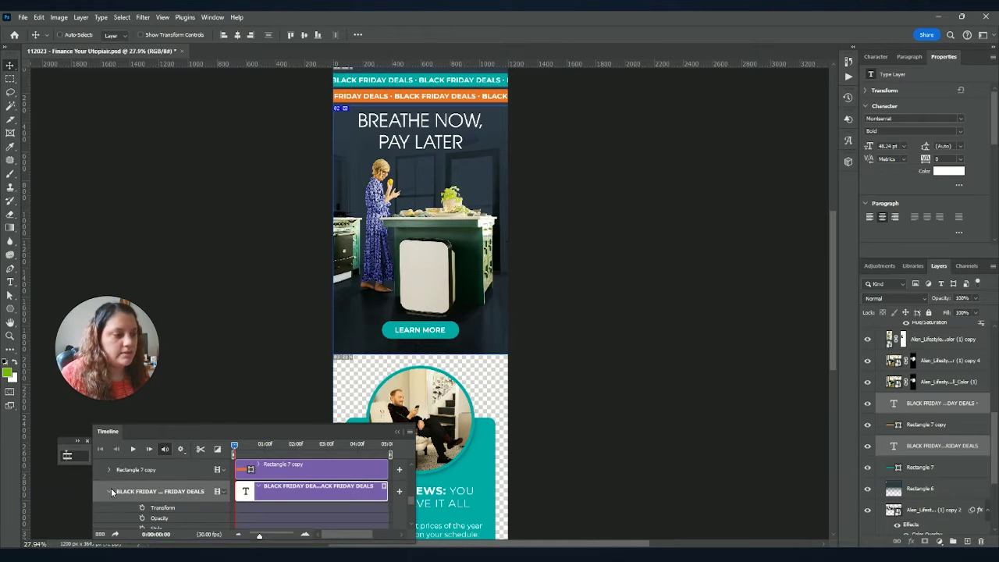
left_click(110, 490)
scroll(136, 484, "down", 2)
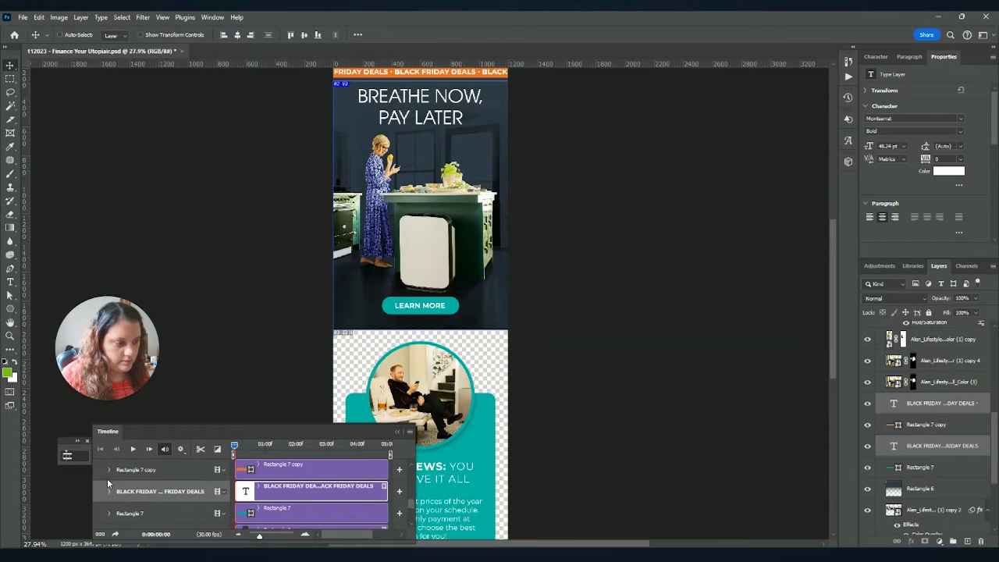
left_click(109, 491)
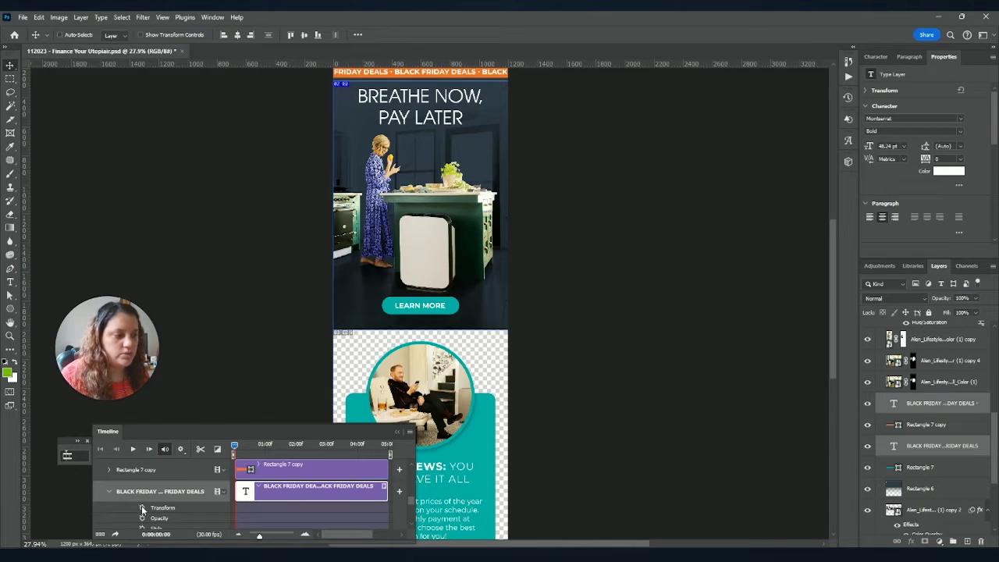
Step: Add a starting Transform keyframe at 0:00 for the BLACK FRIDAY DEALS text, then zoom into the banner
left_click(191, 505)
scroll(288, 506, "up", 2)
scroll(274, 502, "down", 2)
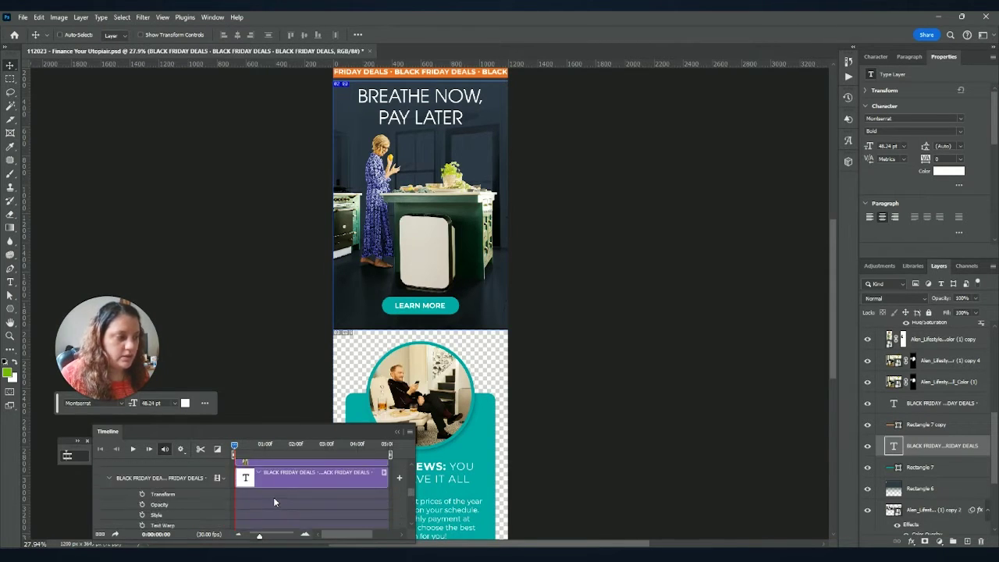
left_click(142, 479)
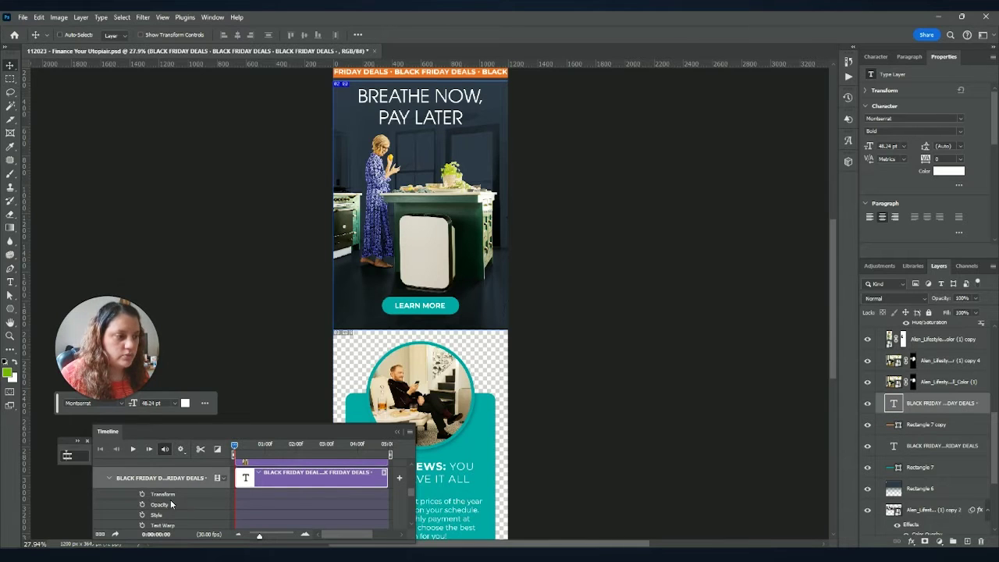
left_click(142, 494)
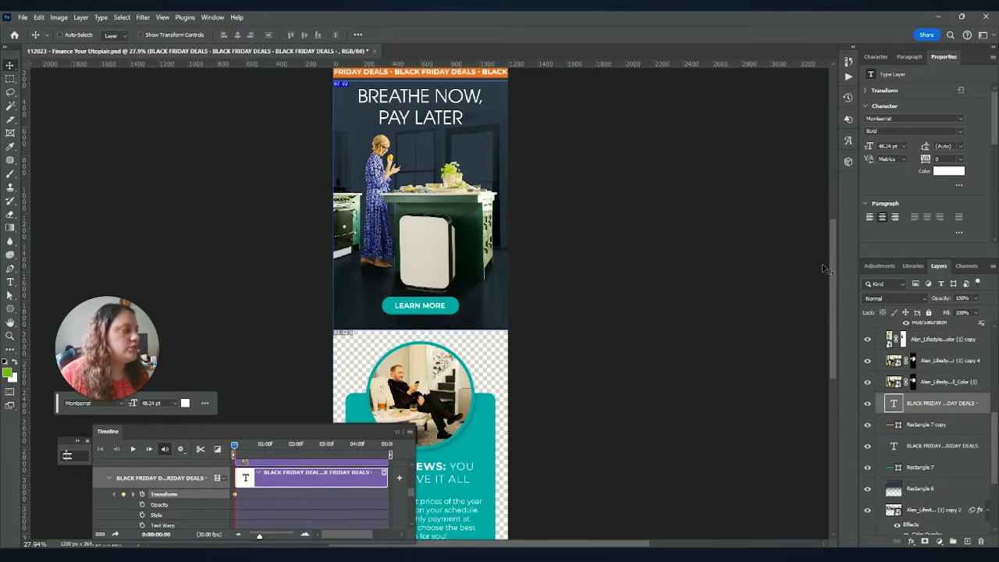
left_click_drag(836, 285, 831, 230)
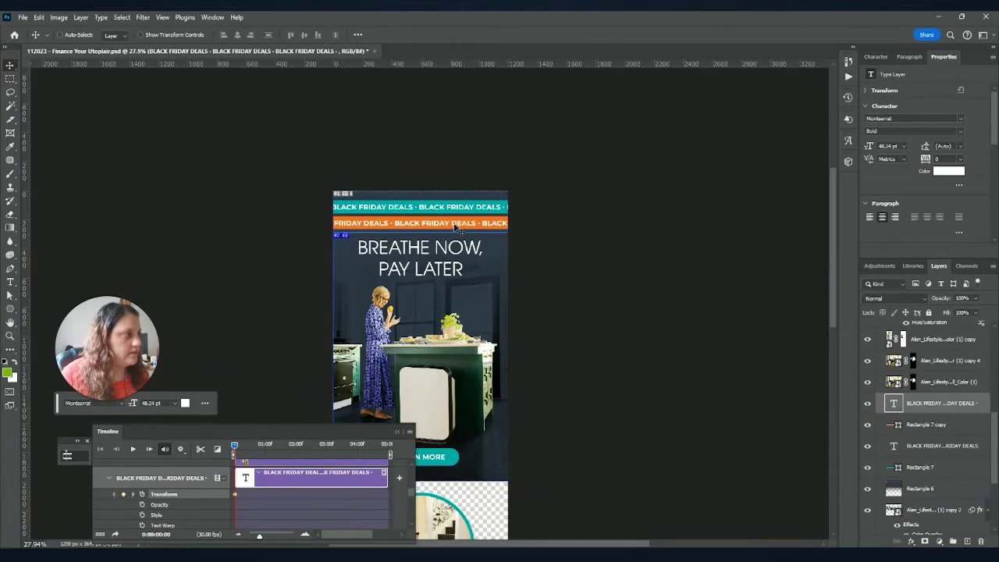
scroll(395, 194, "up", 3)
scroll(395, 194, "up", 2)
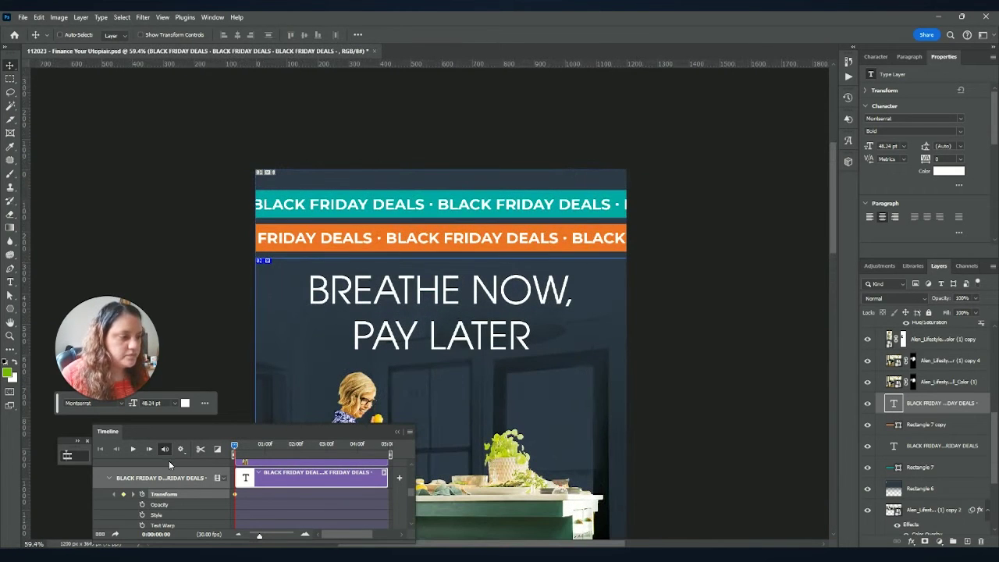
scroll(153, 477, "down", 2)
Step: At 0:00:04:29, slide both BLACK FRIDAY DEALS texts sideways, then scrub the animation from the start
left_click(263, 504, "shift")
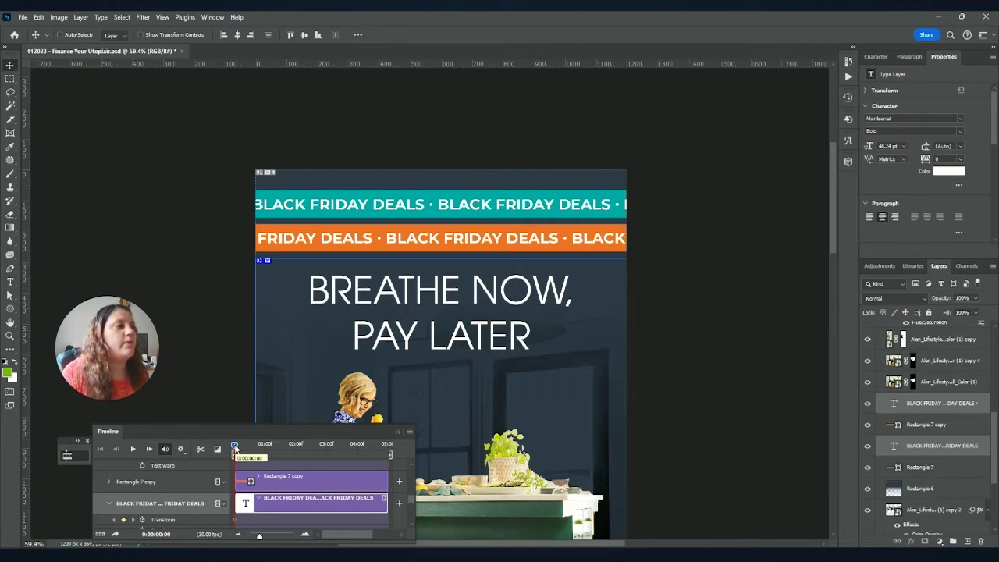
left_click_drag(235, 448, 389, 453)
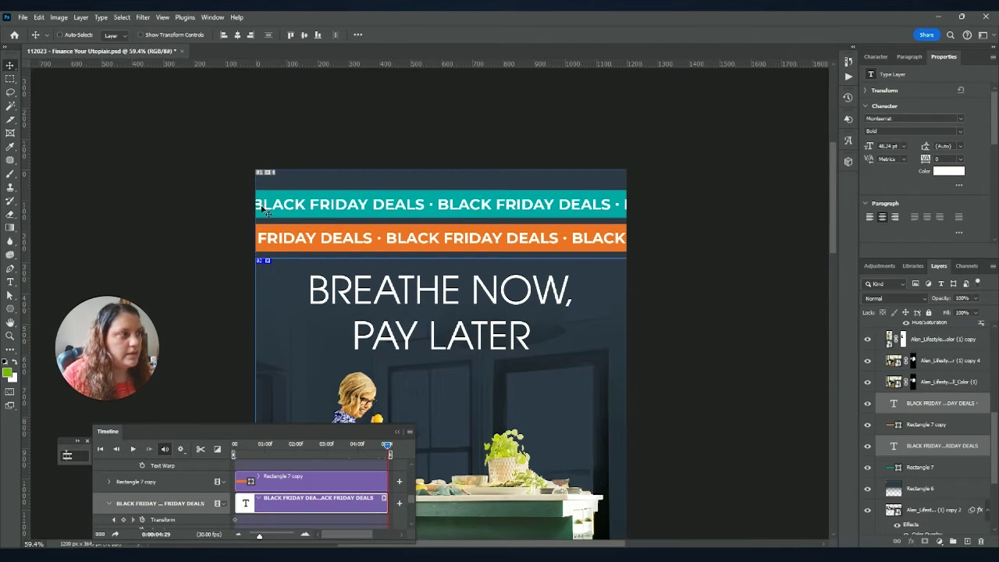
left_click(921, 445, "ctrl")
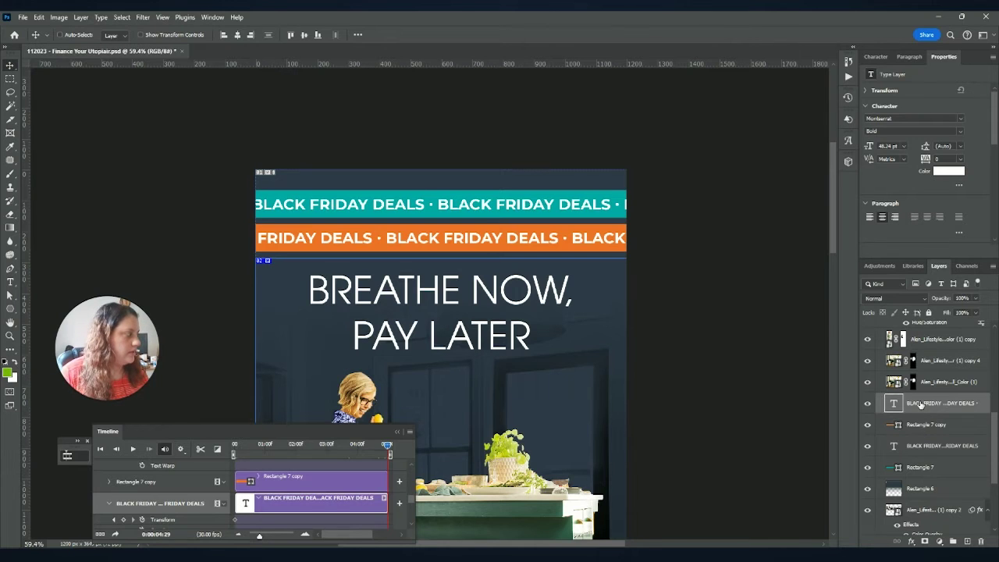
left_click(921, 445, "ctrl")
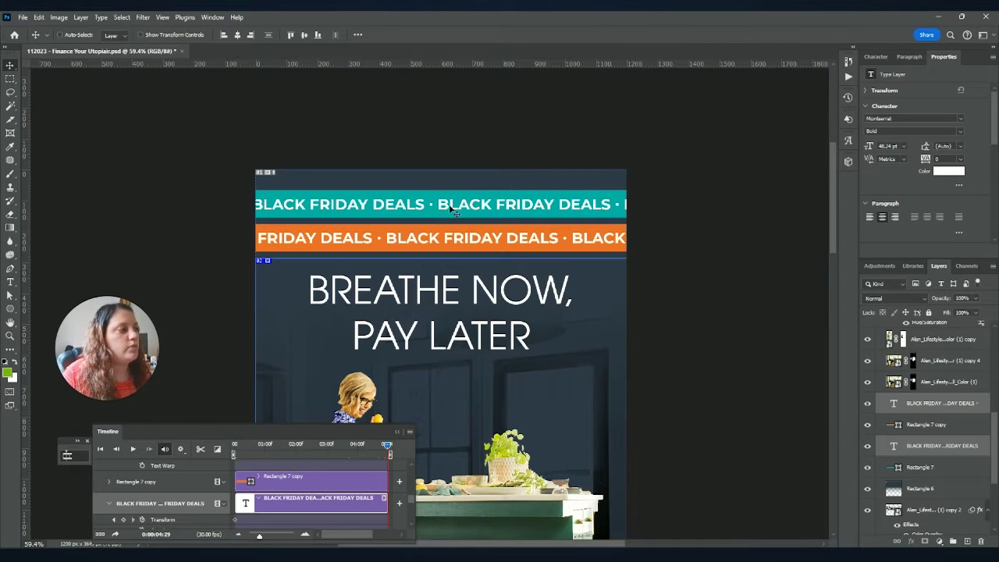
left_click_drag(465, 207, 280, 211)
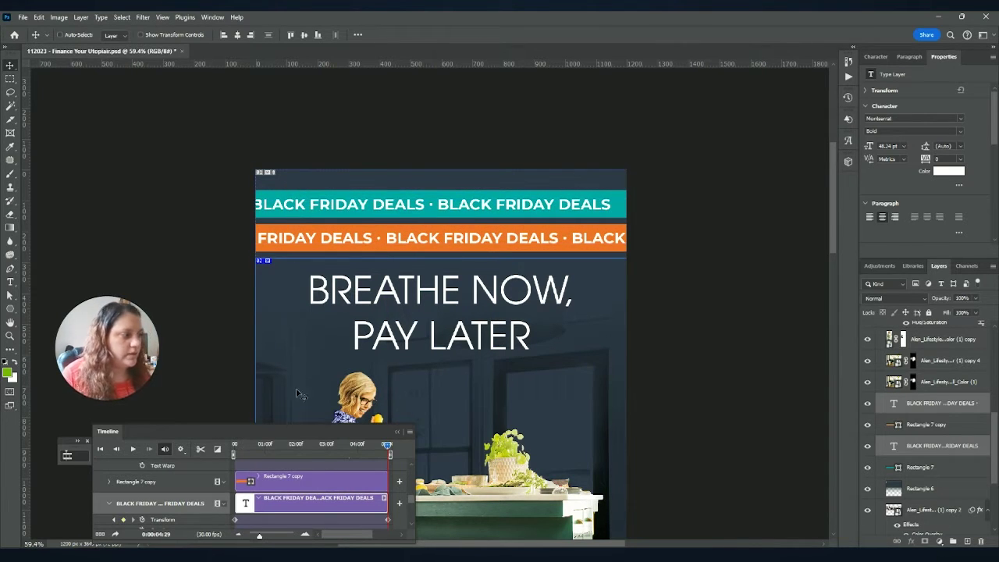
left_click(244, 449)
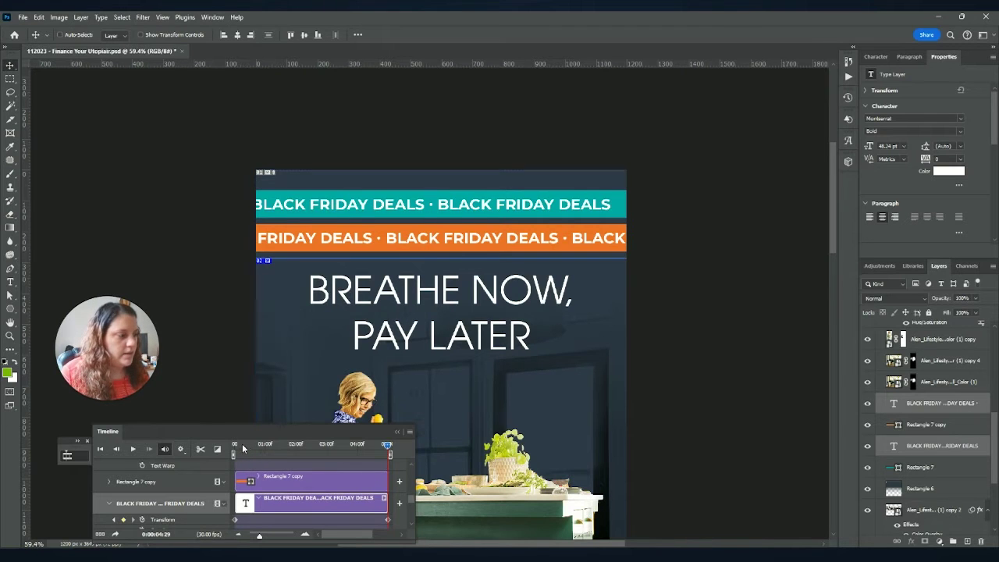
left_click_drag(268, 450, 233, 448)
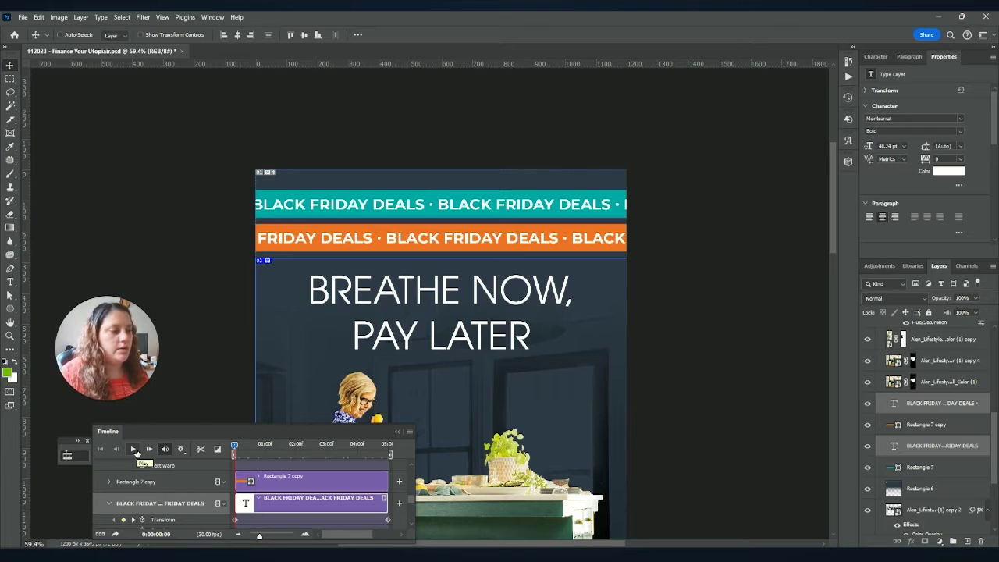
left_click(134, 451)
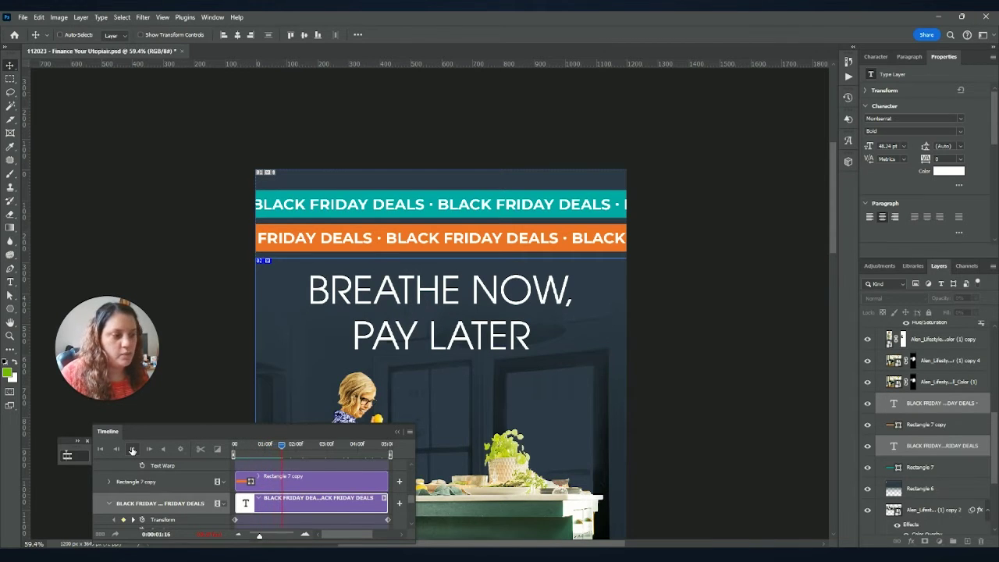
left_click(133, 450)
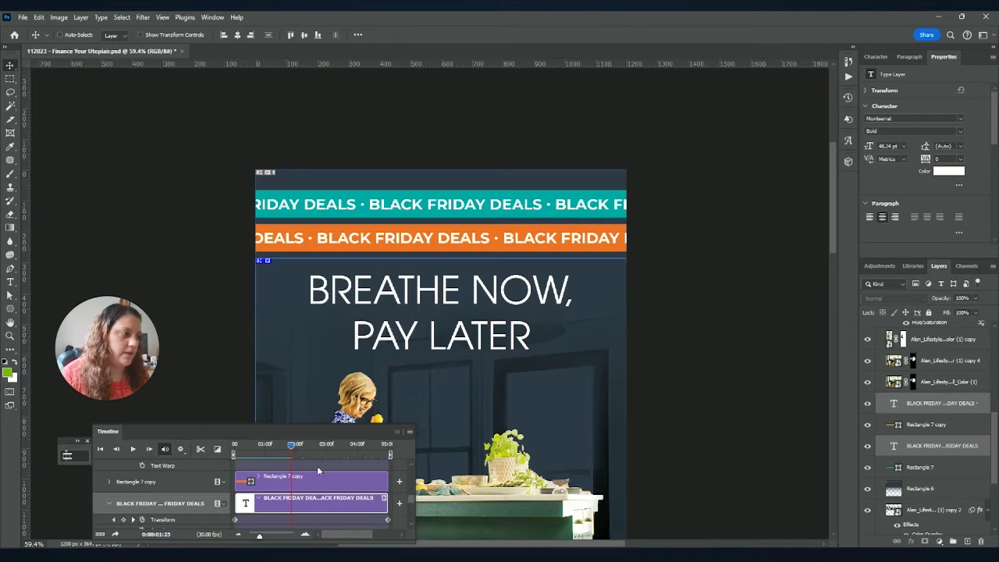
left_click_drag(291, 444, 321, 444)
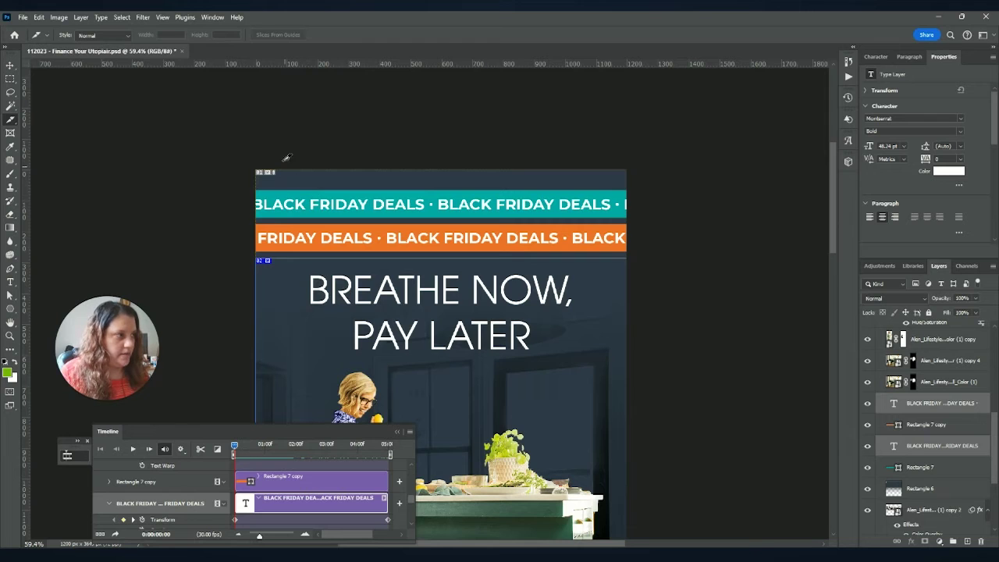
Step: Switch to the Move tool and bring up the File > Export submenu
scroll(296, 256, "down", 2)
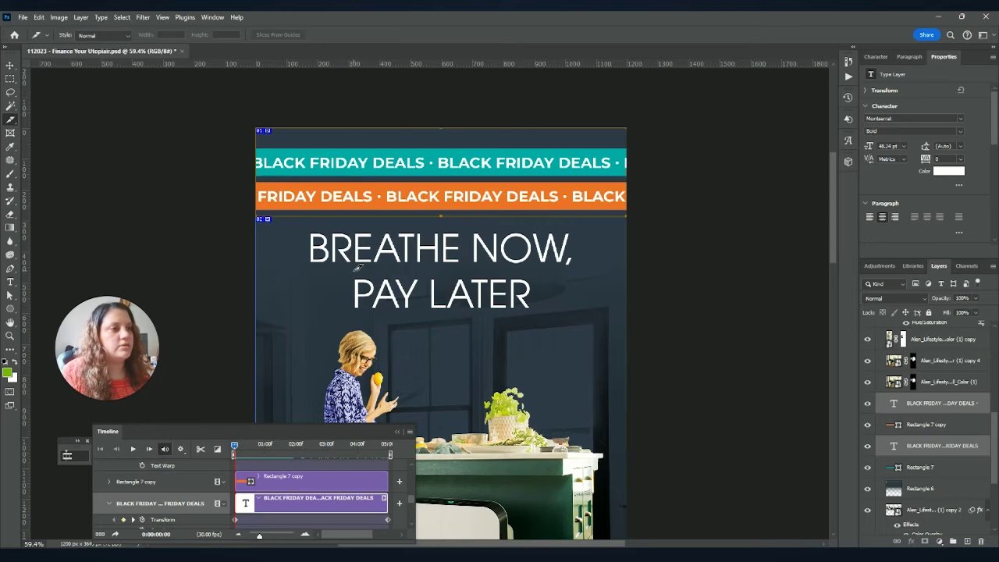
left_click(11, 67)
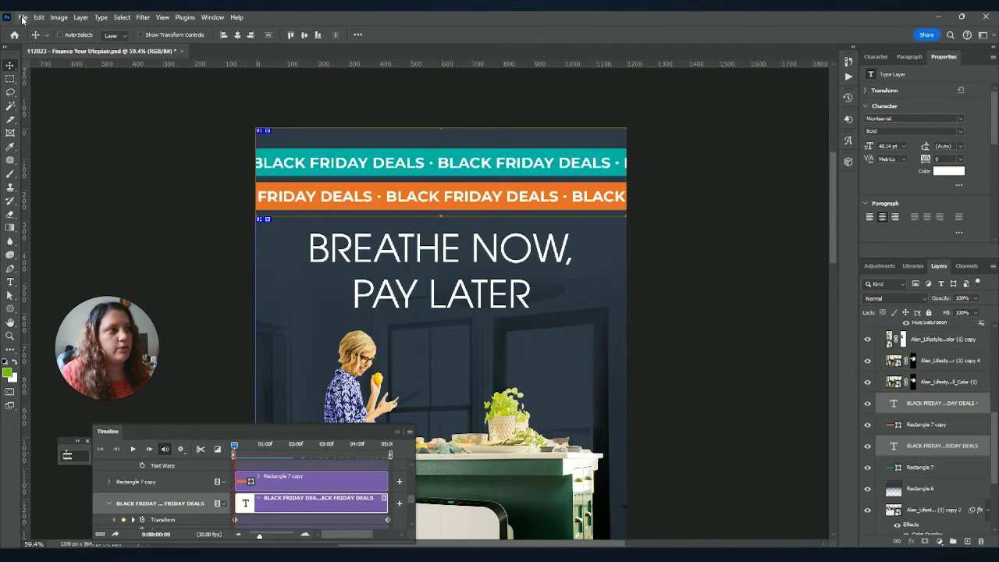
left_click(23, 17)
mouse_move(117, 202)
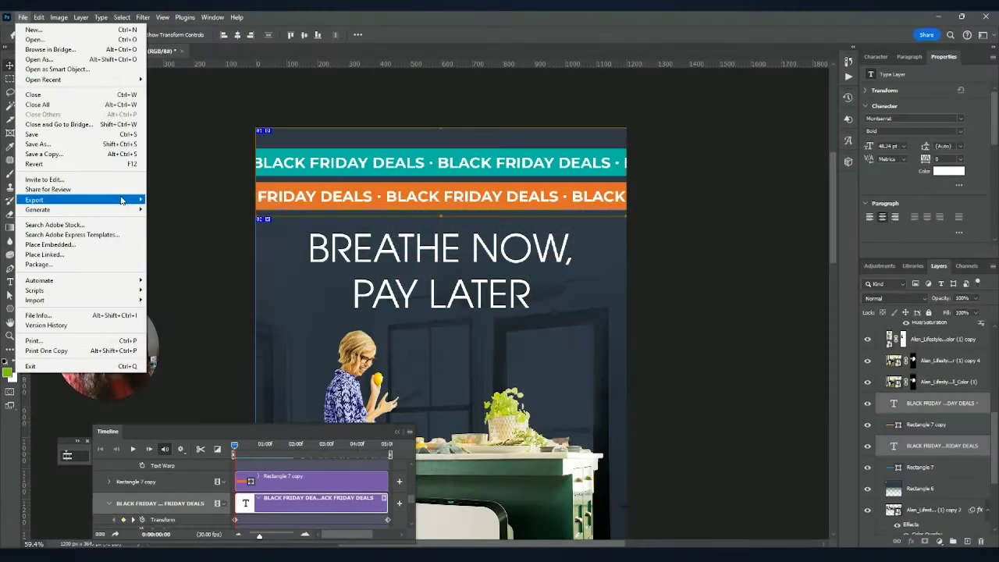
Step: Open Save for Web (Legacy) and zoom the preview out to show the whole banner
left_click(208, 240)
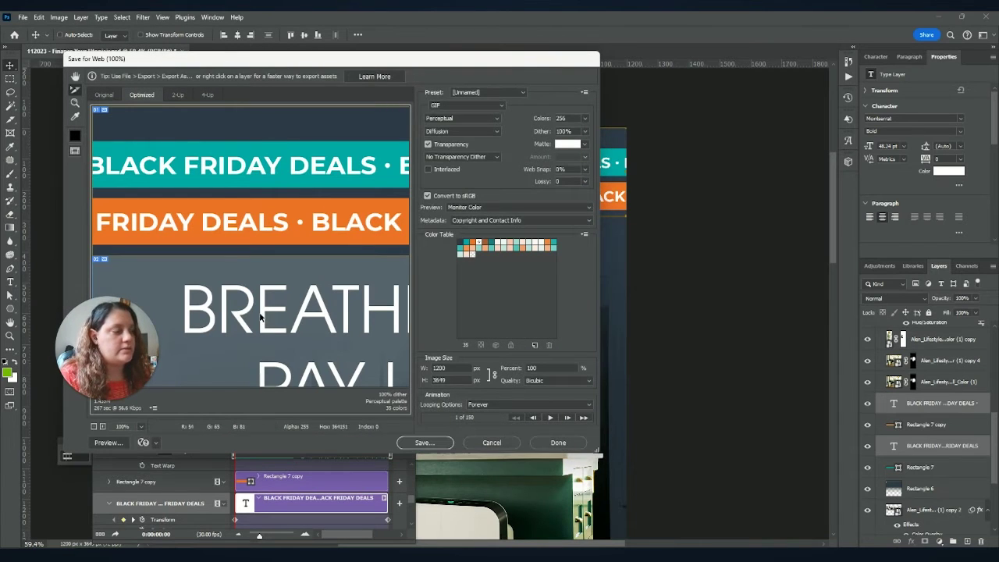
left_click(94, 428)
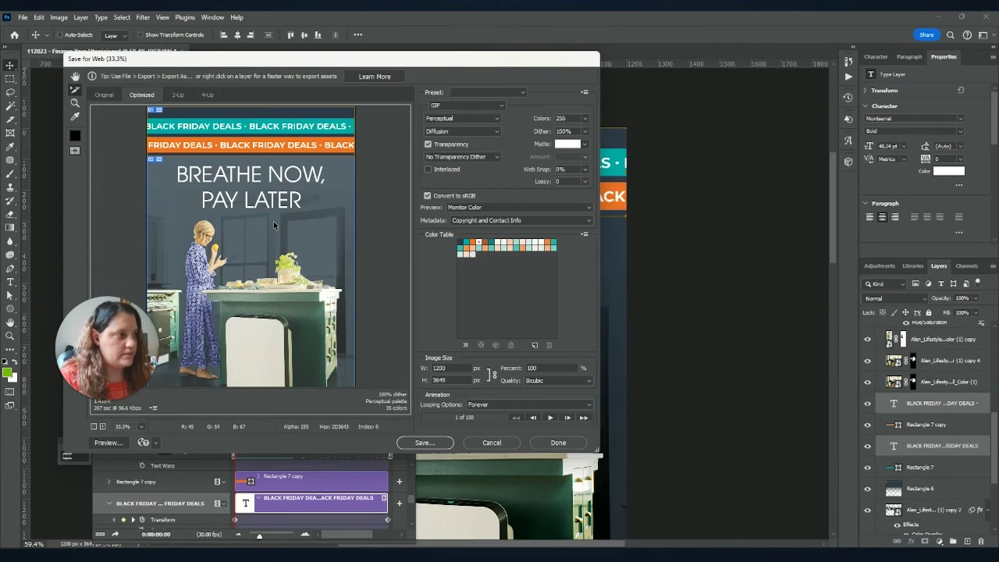
scroll(300, 196, "down", 5)
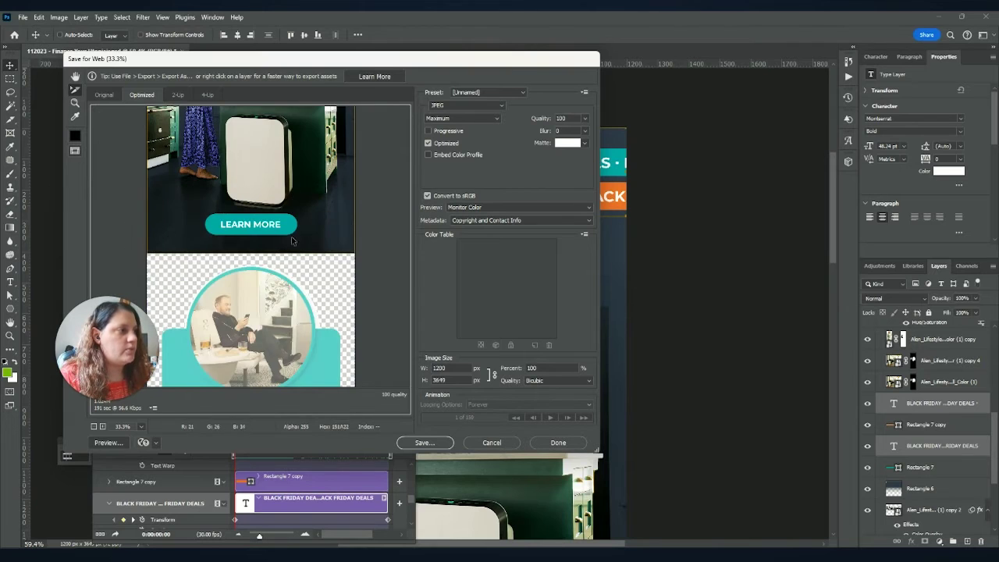
scroll(294, 256, "up", 5)
scroll(247, 242, "down", 5)
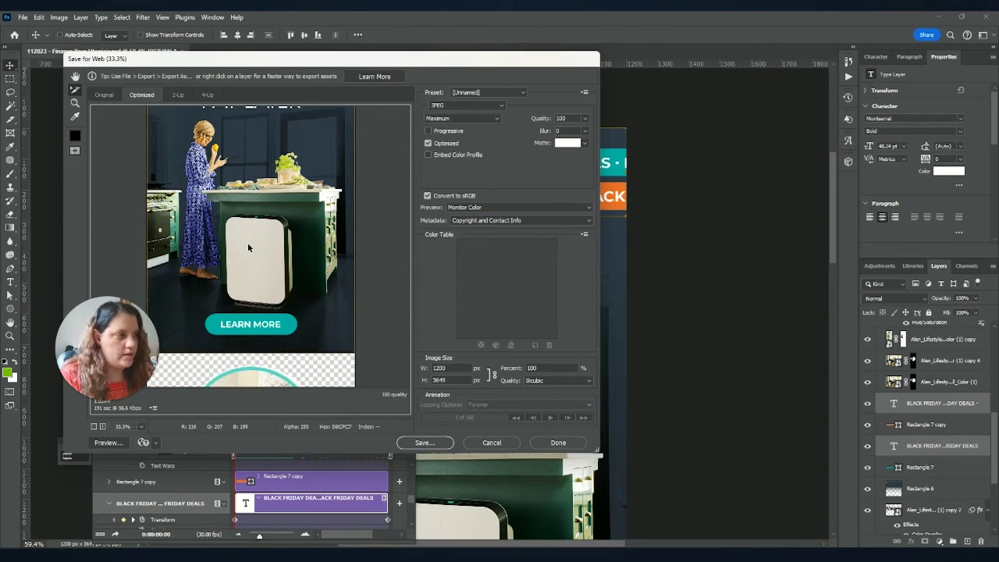
Step: Set the output format, select the top Black Friday slice and save the banner as a forever-looping GIF
left_click(467, 104)
left_click(462, 115)
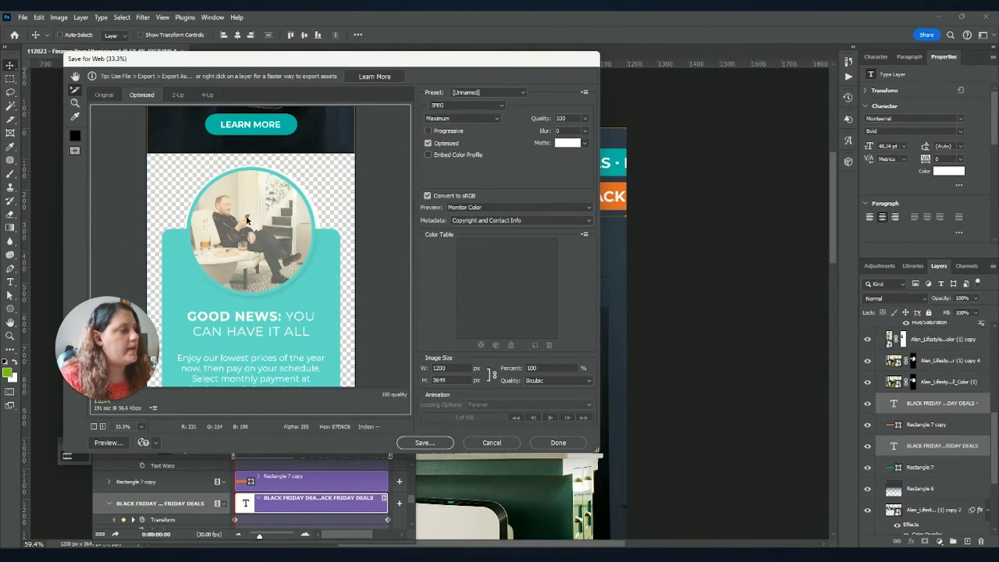
left_click(466, 105)
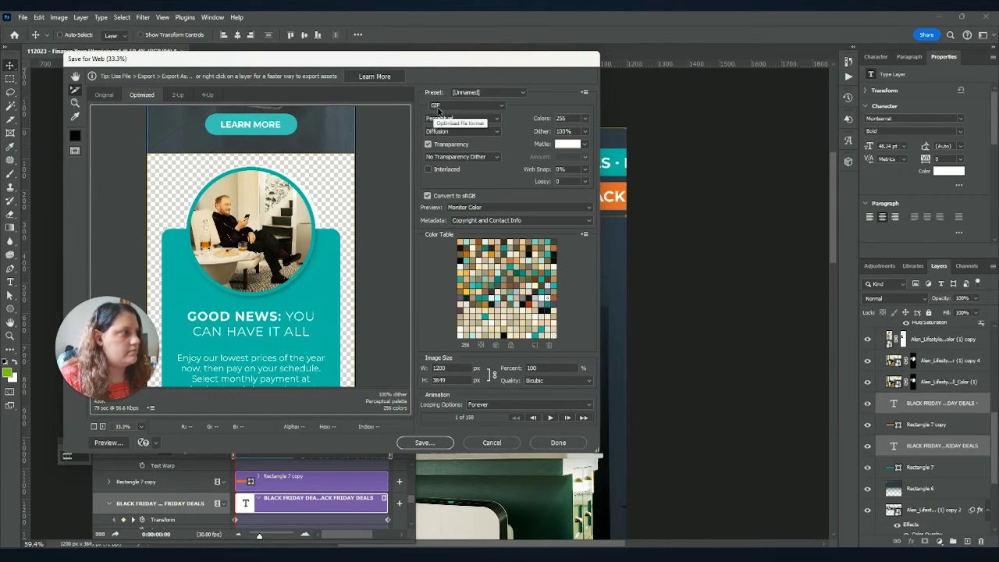
left_click(462, 126)
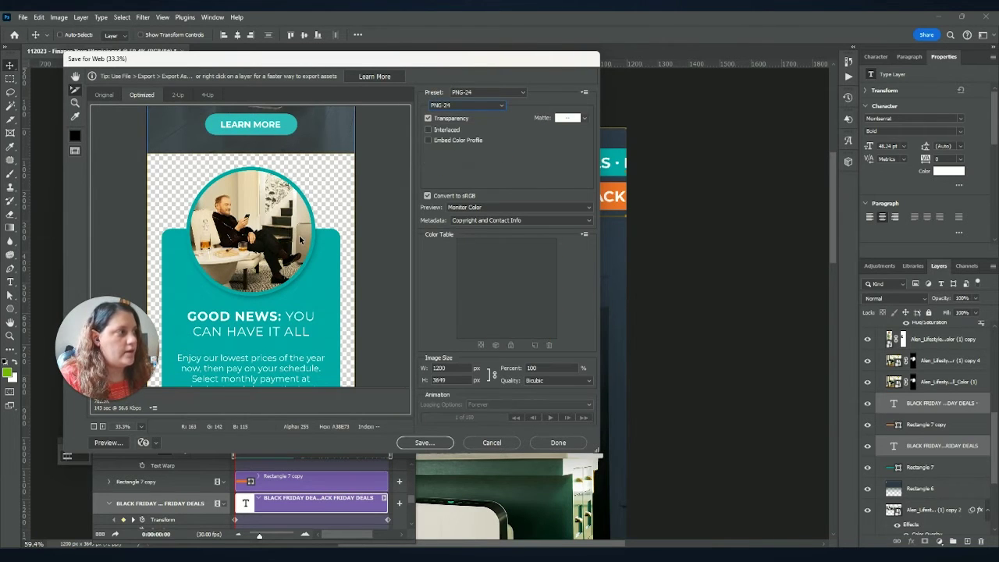
scroll(299, 235, "up", 5)
left_click(262, 133)
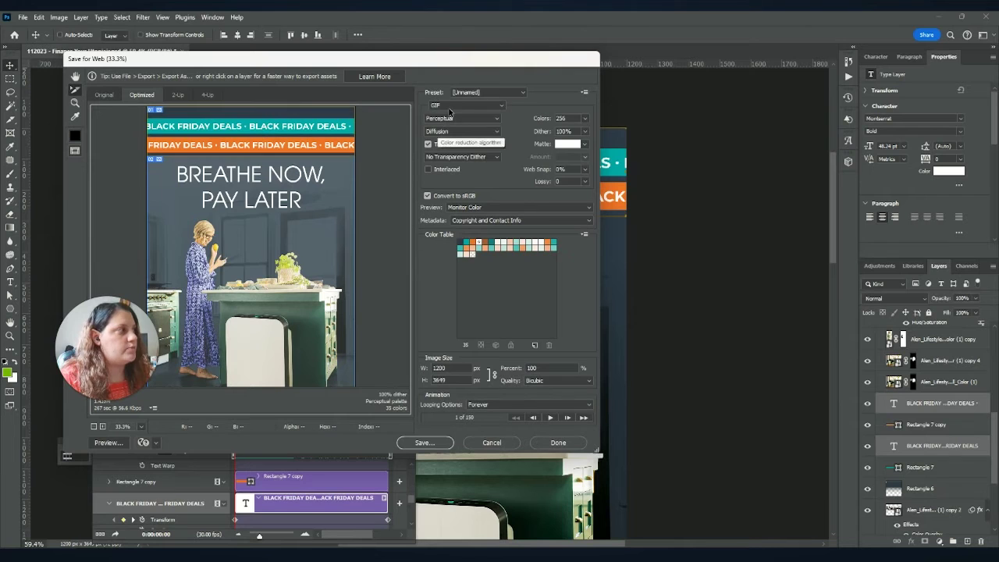
left_click(431, 442)
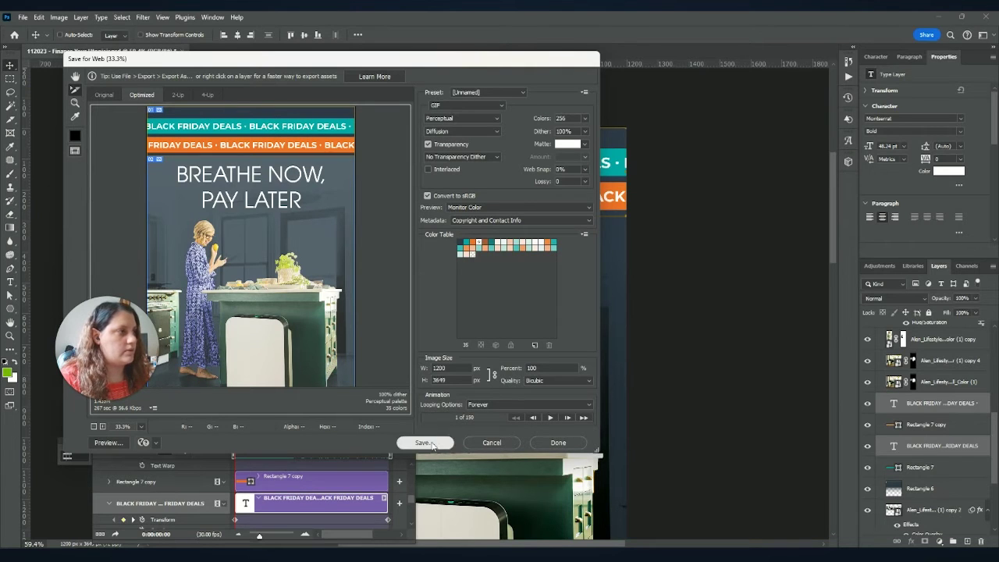
left_click(345, 260)
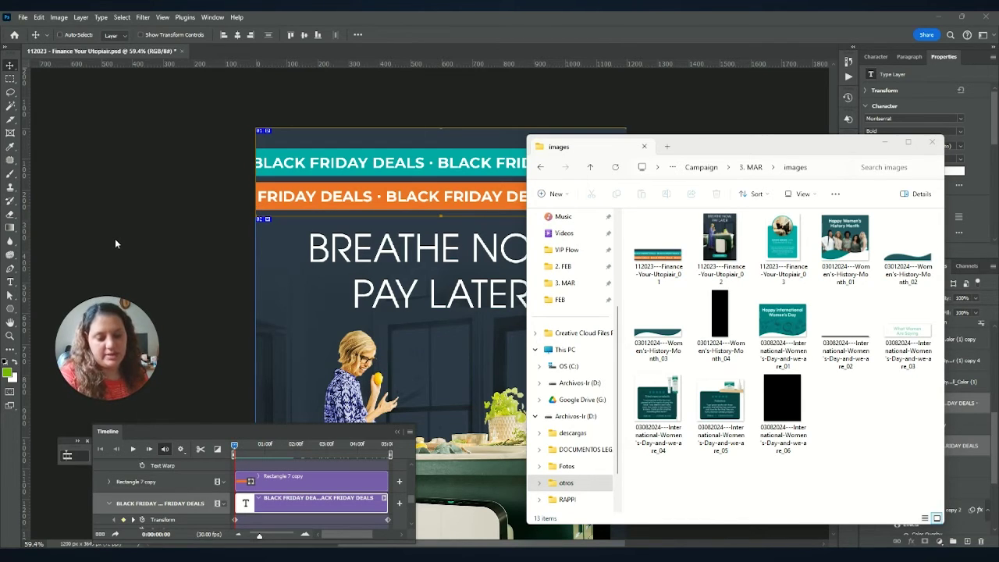
Step: Open the exported 112023---Finance-Your-Utopiair_01 GIF from the images folder in Photos
double_click(652, 258)
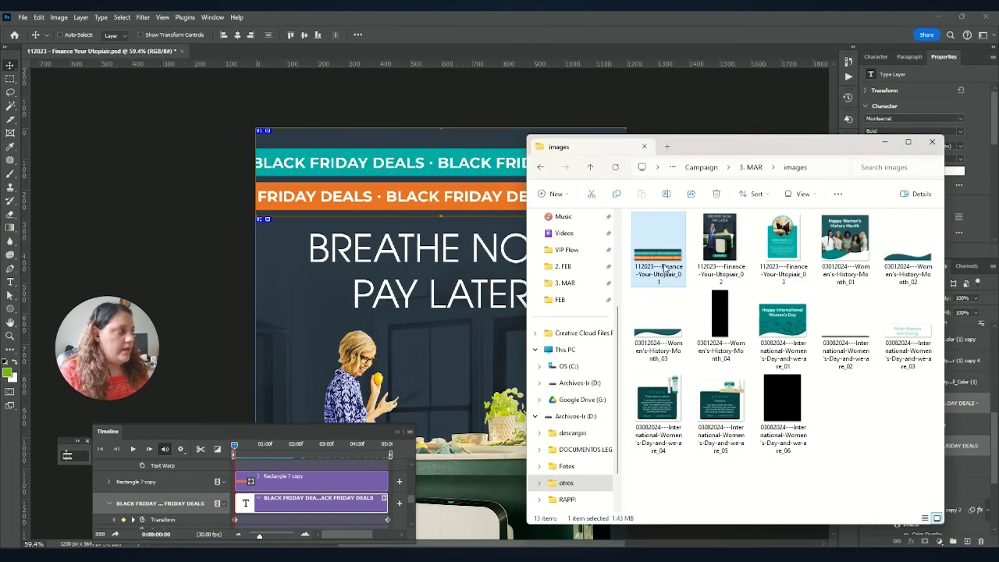